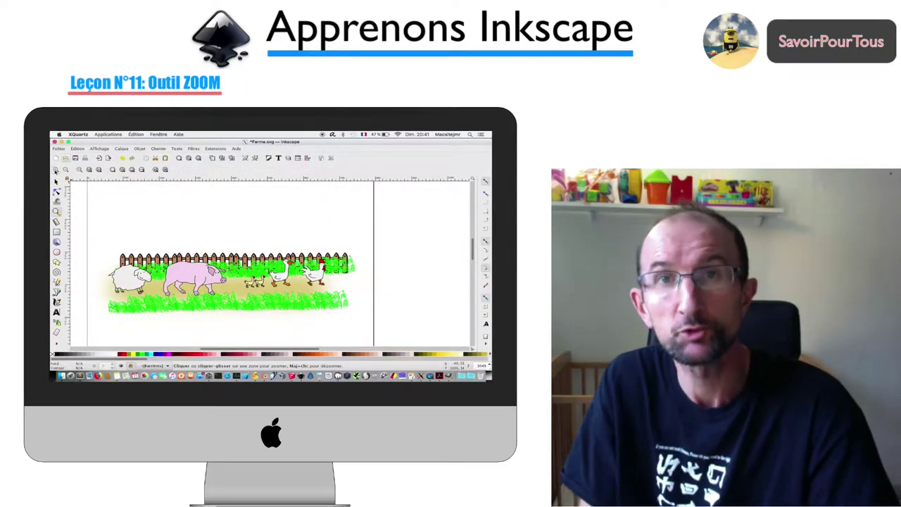
- Zoom in and out on the farm drawing, zoom closely onto the pig, then fit page and drawing
{"action": "left_click", "coordinate": [65, 170]}
{"action": "left_click", "coordinate": [65, 170]}
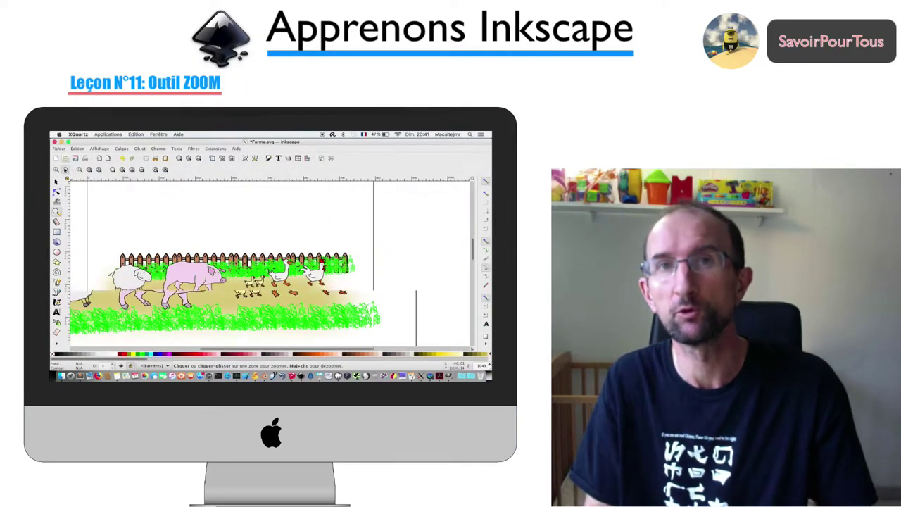
{"action": "left_click", "coordinate": [88, 170]}
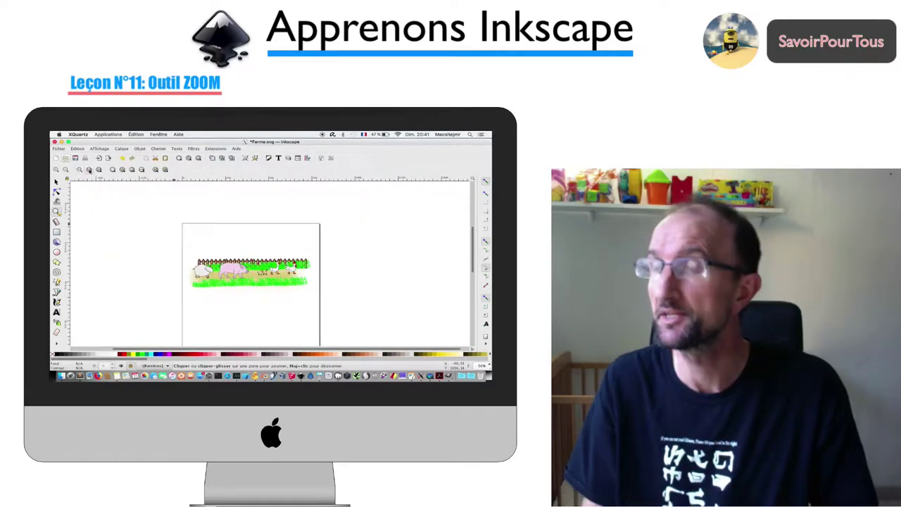
{"action": "left_click", "coordinate": [99, 170]}
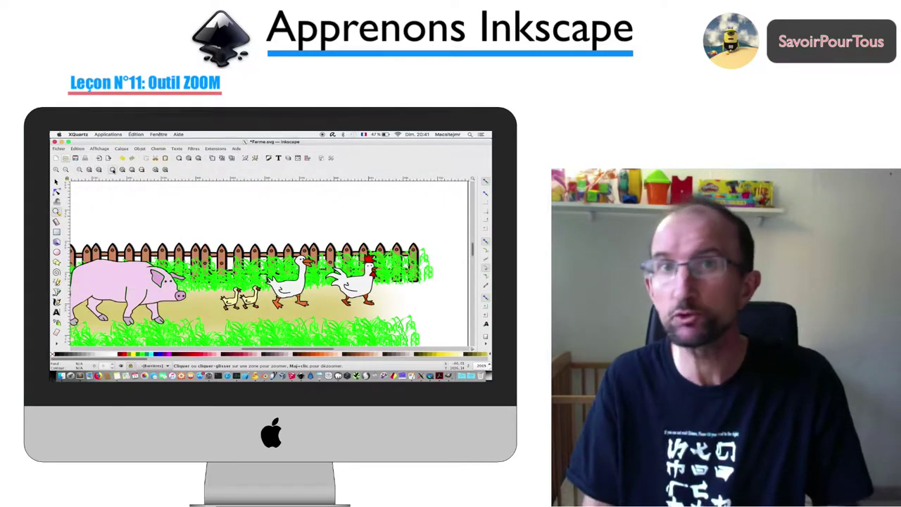
{"action": "left_click_drag", "start_coordinate": [119, 243], "coordinate": [191, 312]}
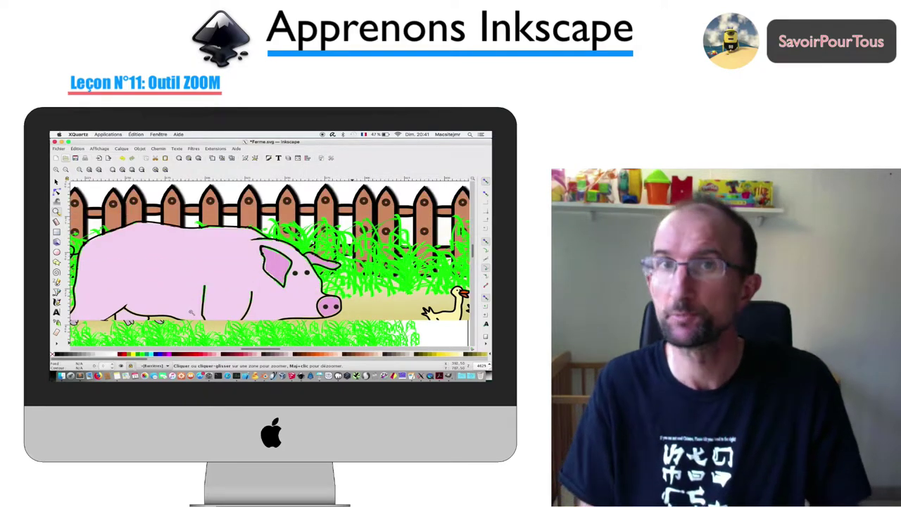
{"action": "left_click", "coordinate": [131, 170]}
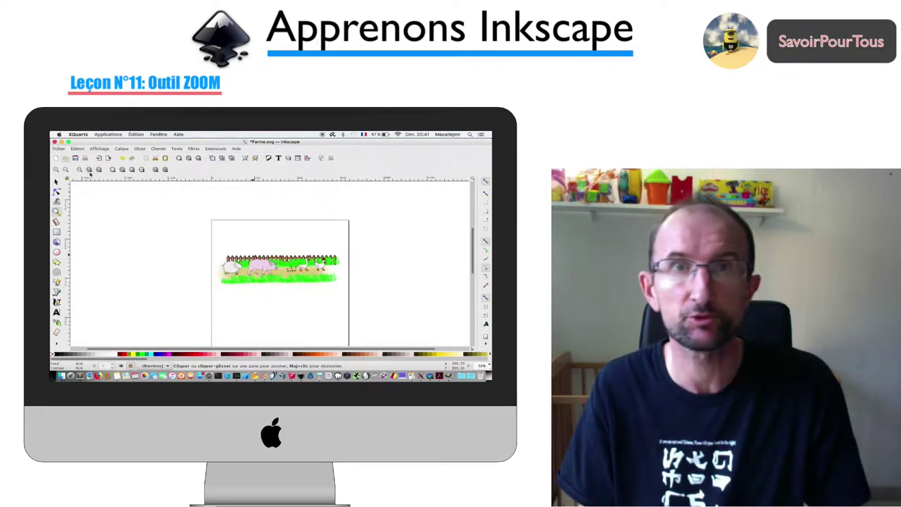
{"action": "left_click", "coordinate": [122, 170]}
- Try page and page-width zoom, step through previous/next zoom, ending zoomed into the drawing
{"action": "left_click", "coordinate": [132, 170]}
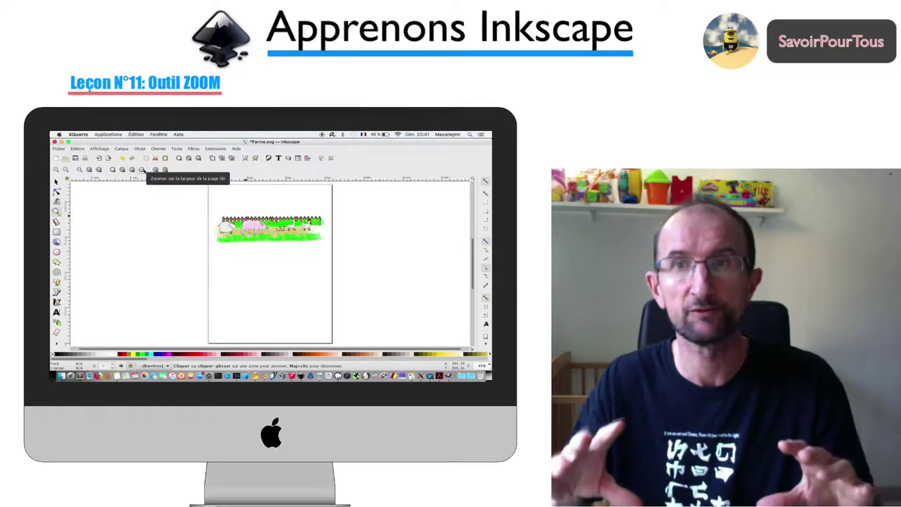
{"action": "left_click", "coordinate": [141, 170]}
{"action": "left_click", "coordinate": [122, 170]}
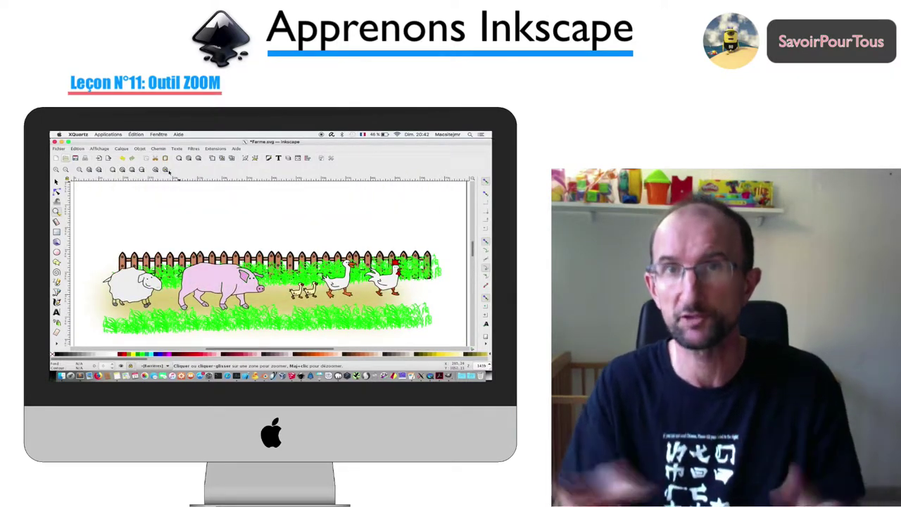
{"action": "left_click", "coordinate": [131, 170]}
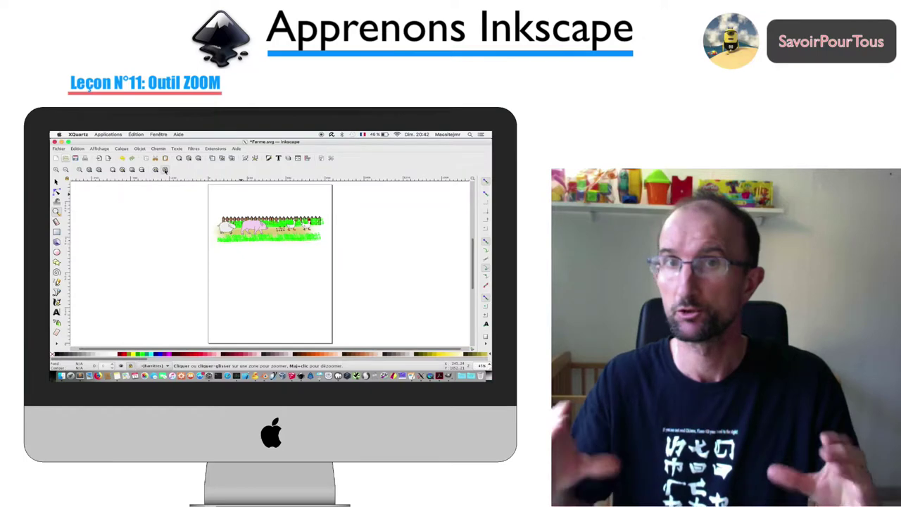
{"action": "left_click", "coordinate": [164, 169]}
{"action": "left_click", "coordinate": [155, 170]}
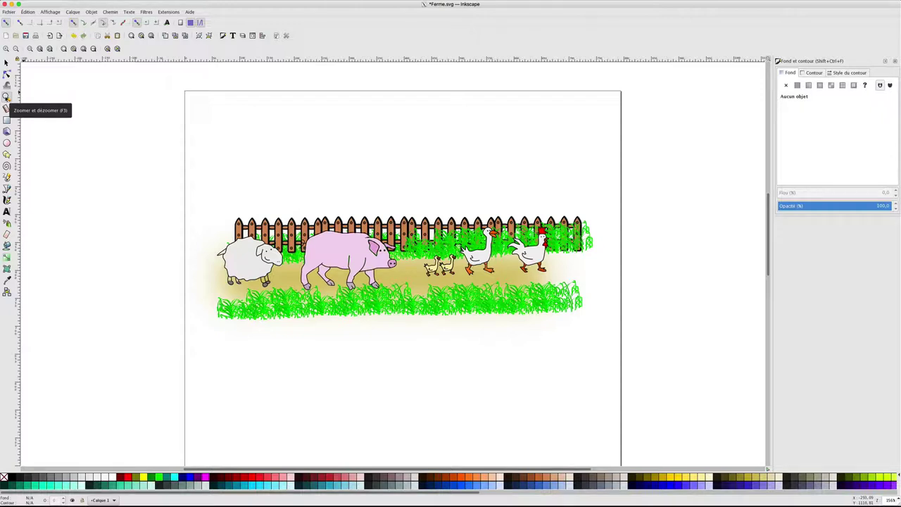
- With the Zoom tool (F3), zoom in and out one step, then view the drawing at 1:1
{"action": "left_click", "coordinate": [7, 98]}
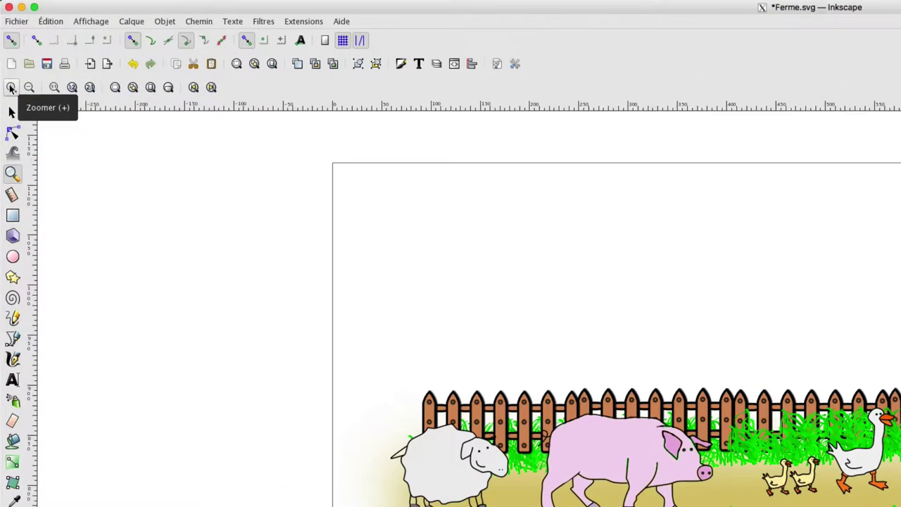
{"action": "left_click", "coordinate": [11, 87]}
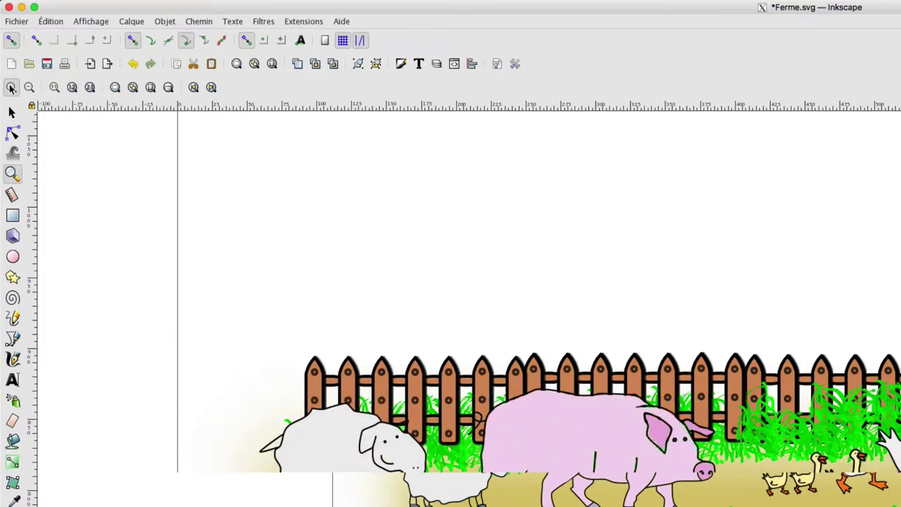
{"action": "left_click", "coordinate": [29, 88]}
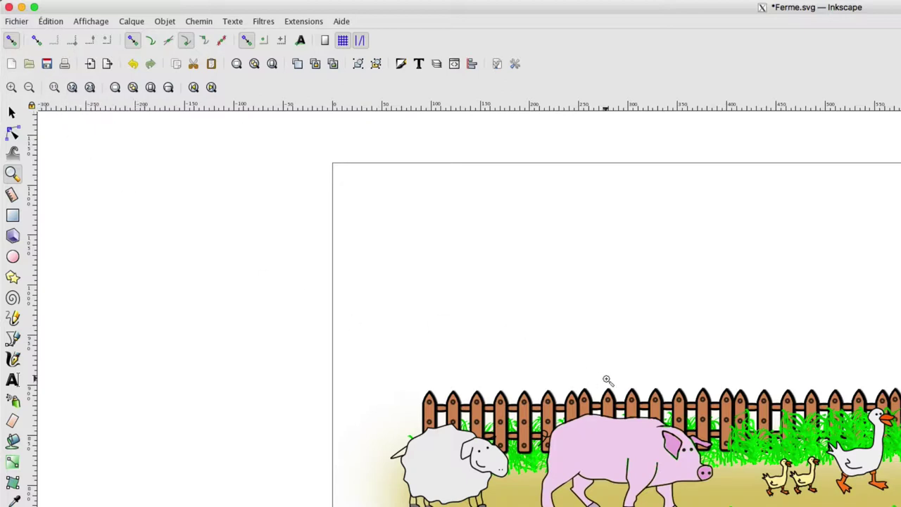
{"action": "left_click", "coordinate": [55, 88]}
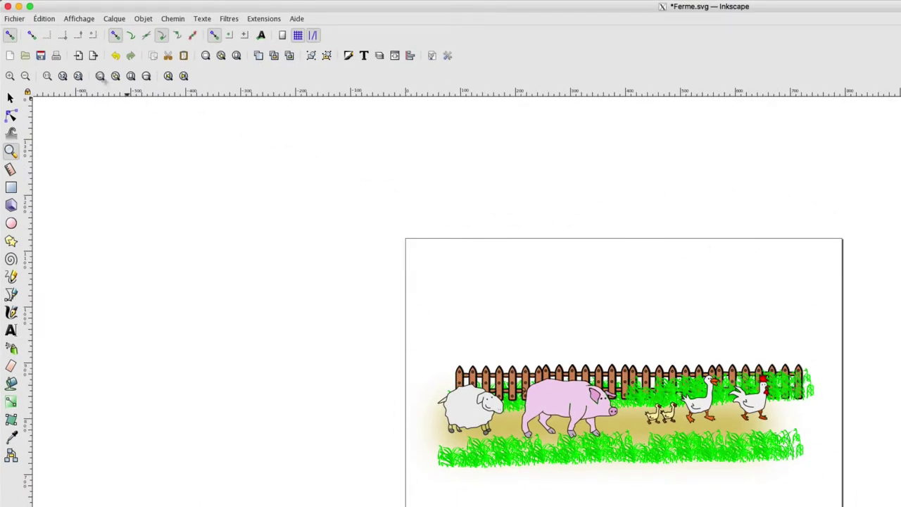
- In Document Properties, toggle the page border and fit the page to the drawing (196,28842 × 58,41269 mm)
{"action": "left_click", "coordinate": [14, 19]}
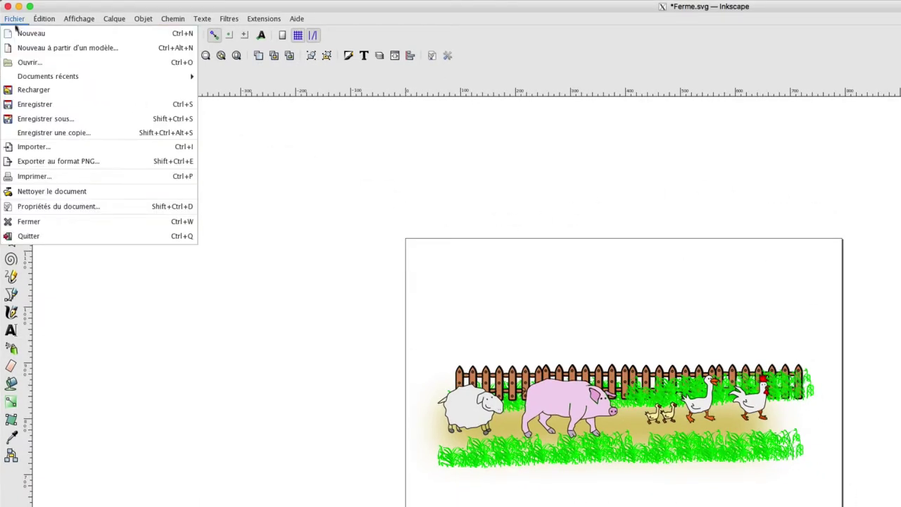
{"action": "left_click", "coordinate": [47, 205]}
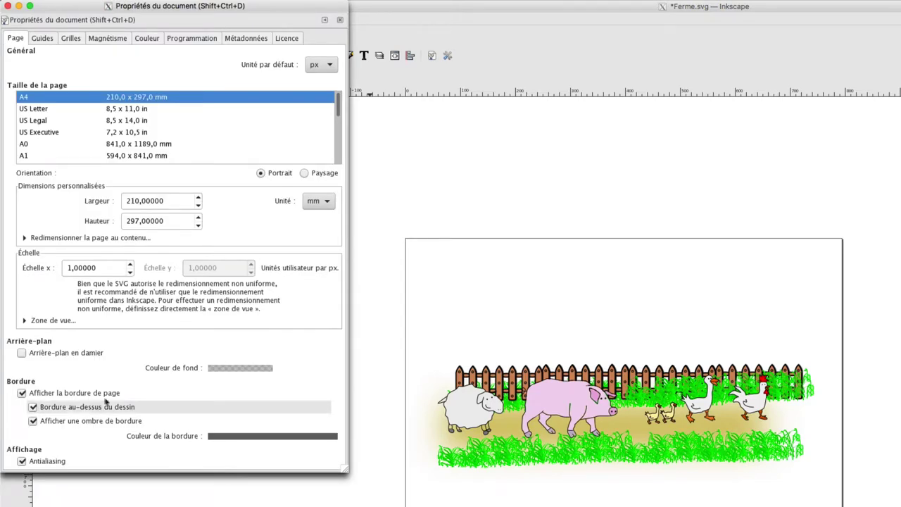
{"action": "left_click", "coordinate": [22, 393]}
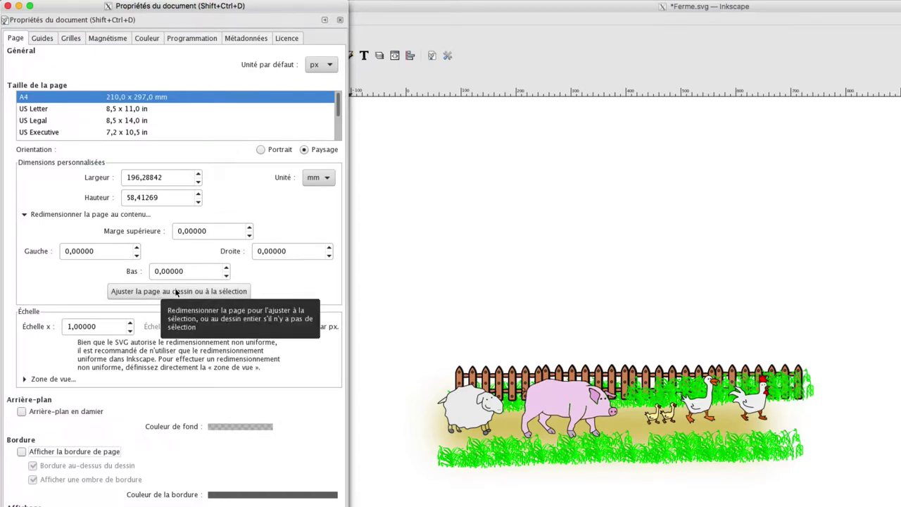
{"action": "left_click", "coordinate": [22, 451]}
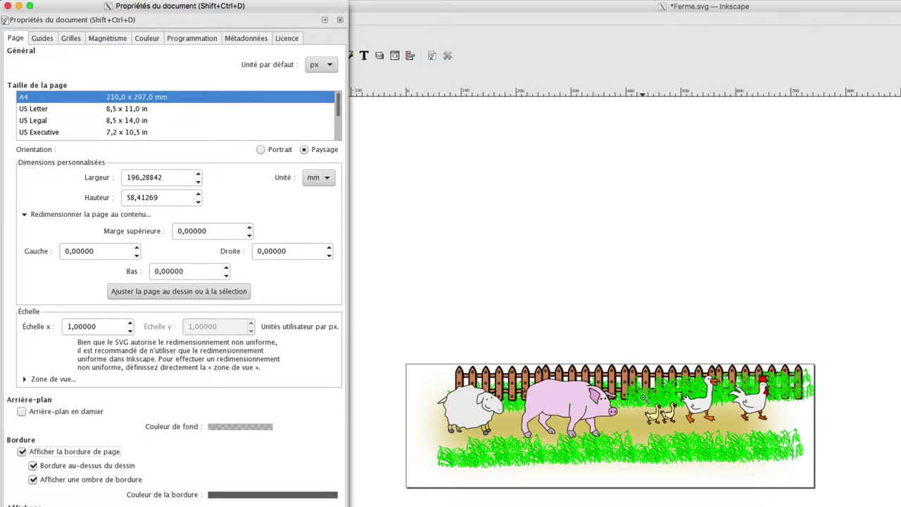
{"action": "left_click", "coordinate": [8, 6]}
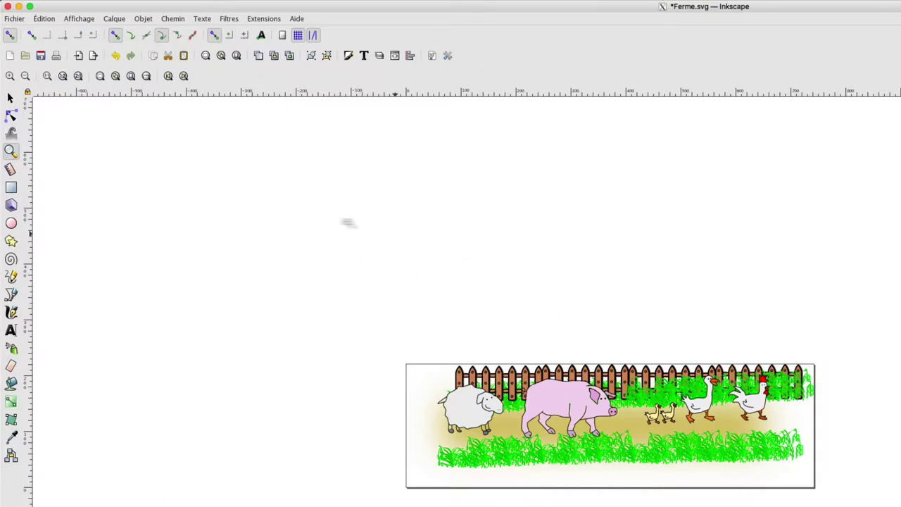
- View the drawing at 1:2 and 1:1, zoom onto the sheep's head, then back out to fit the drawing
{"action": "left_click", "coordinate": [64, 78]}
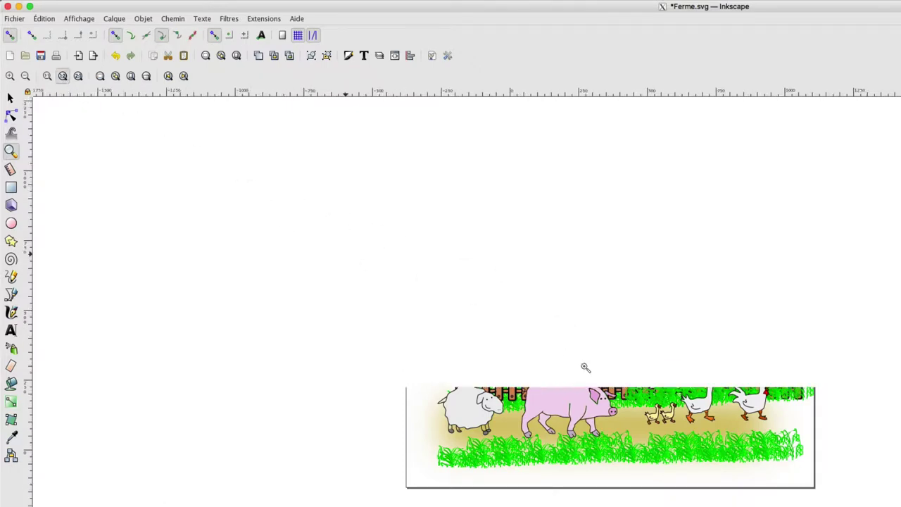
{"action": "left_click", "coordinate": [79, 77]}
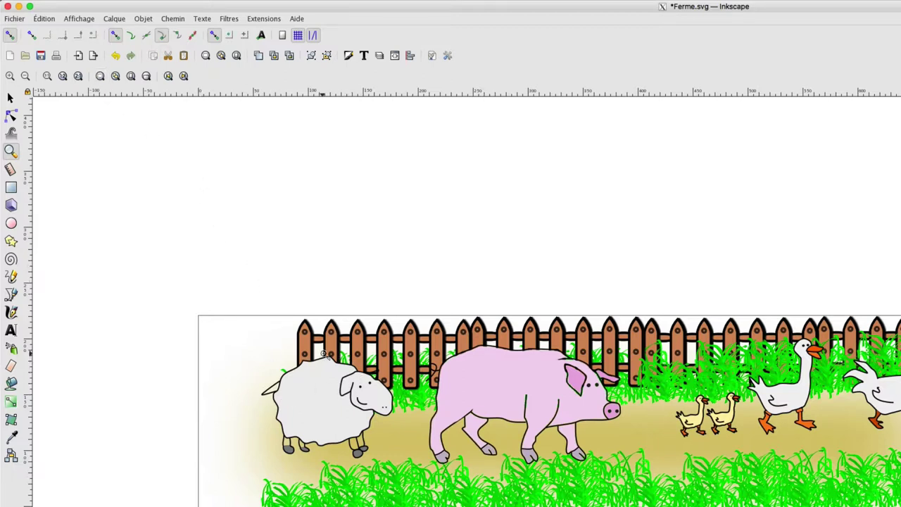
{"action": "left_click_drag", "start_coordinate": [323, 353], "coordinate": [419, 448]}
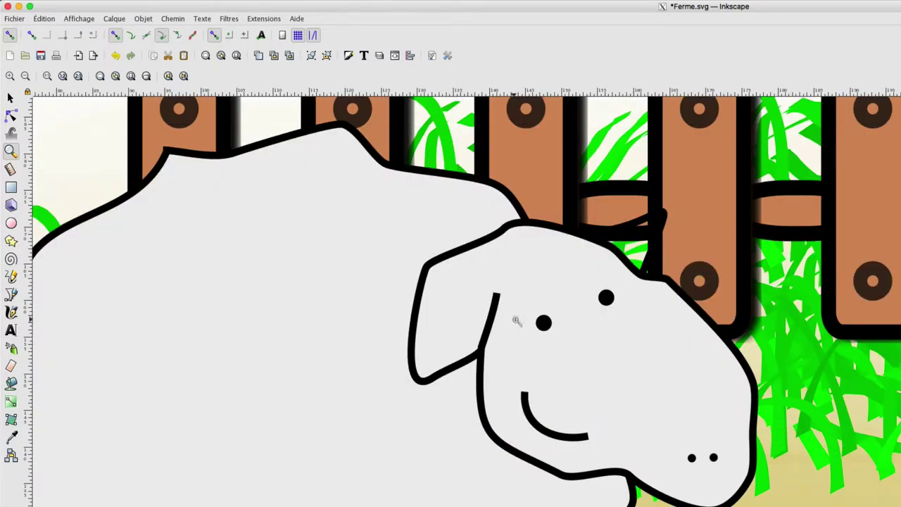
{"action": "key", "text": "grave"}
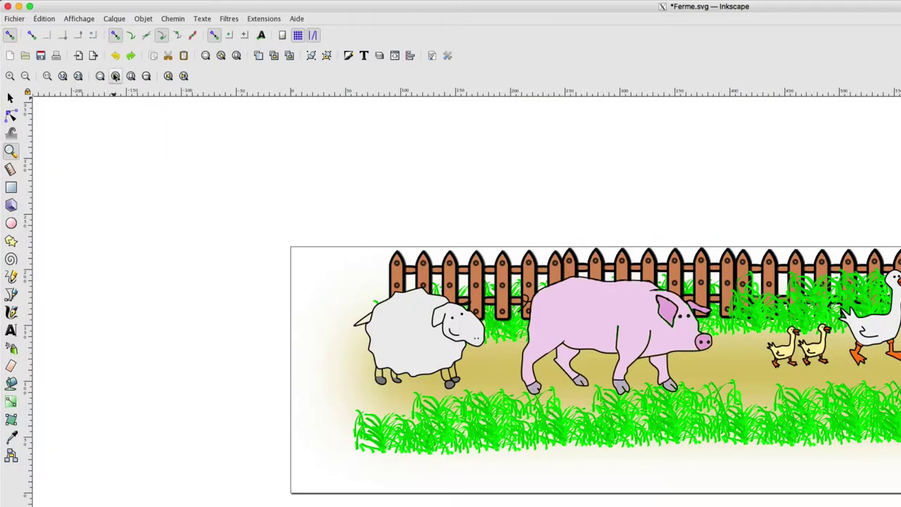
{"action": "left_click", "coordinate": [116, 76]}
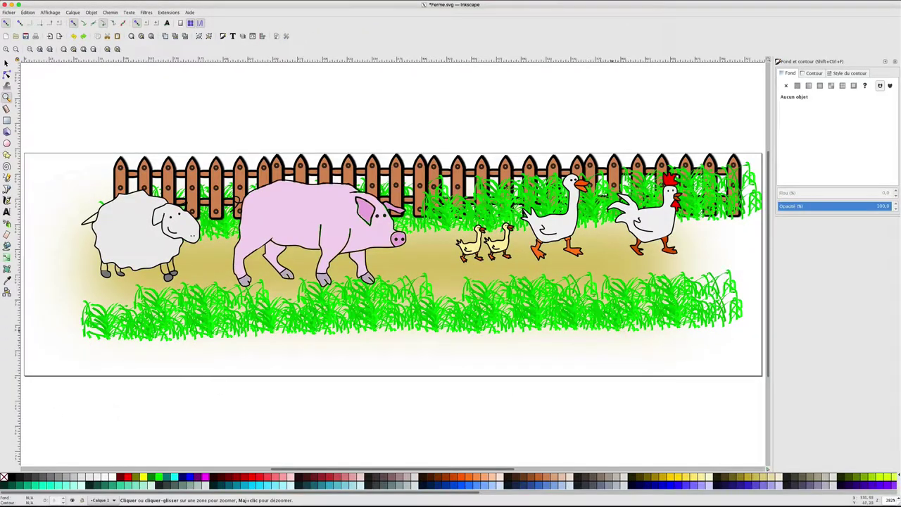
- Close the Fill and Stroke panel, enlarge the drawing to canvas width, then zoom out around it
{"action": "left_click", "coordinate": [895, 61]}
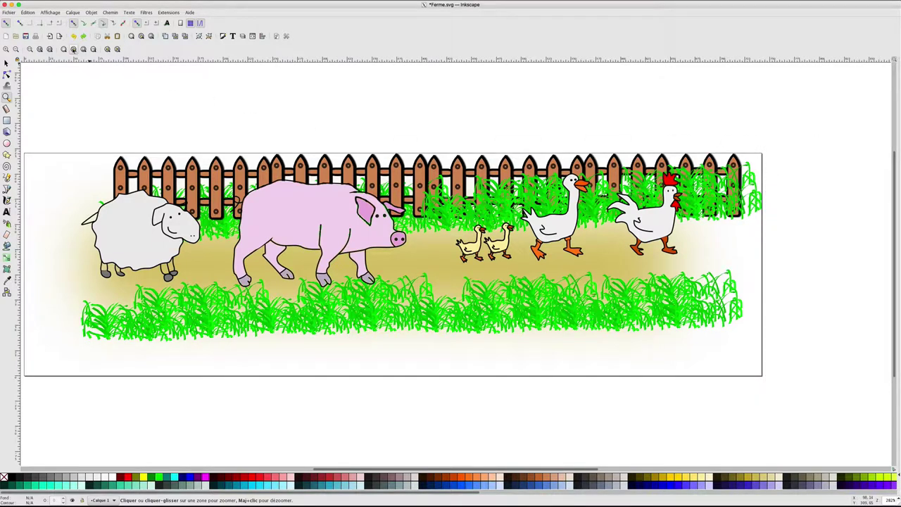
{"action": "left_click", "coordinate": [73, 49]}
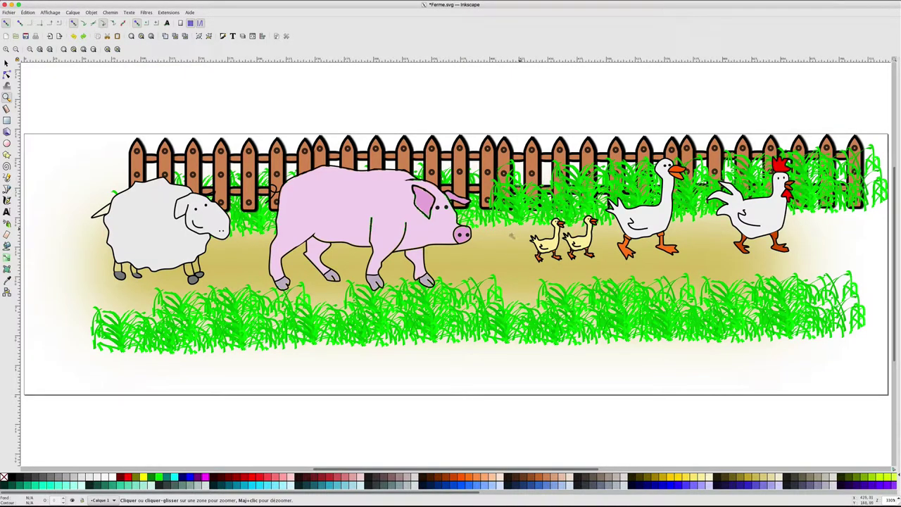
{"action": "left_click", "coordinate": [511, 236], "text": "shift"}
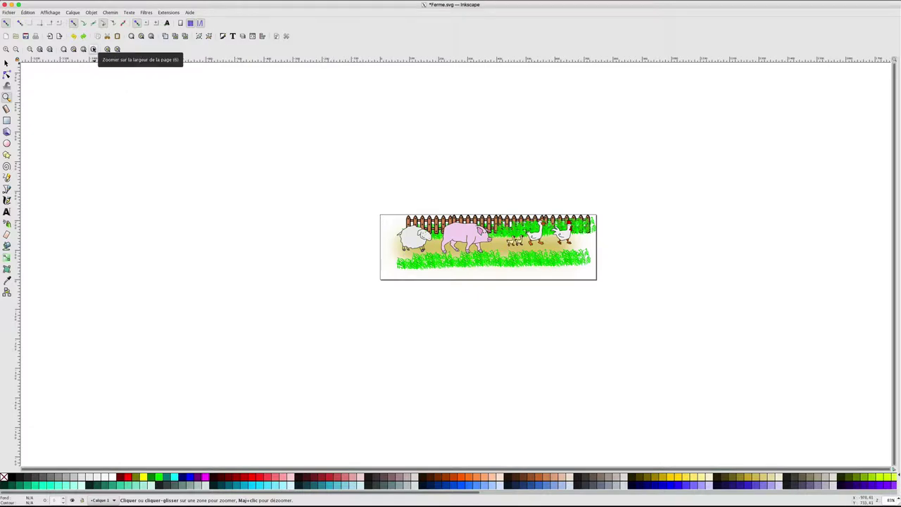
- Fit page width, step back and forward through zoom history, then zoom in twice on the drawing
{"action": "left_click", "coordinate": [93, 50]}
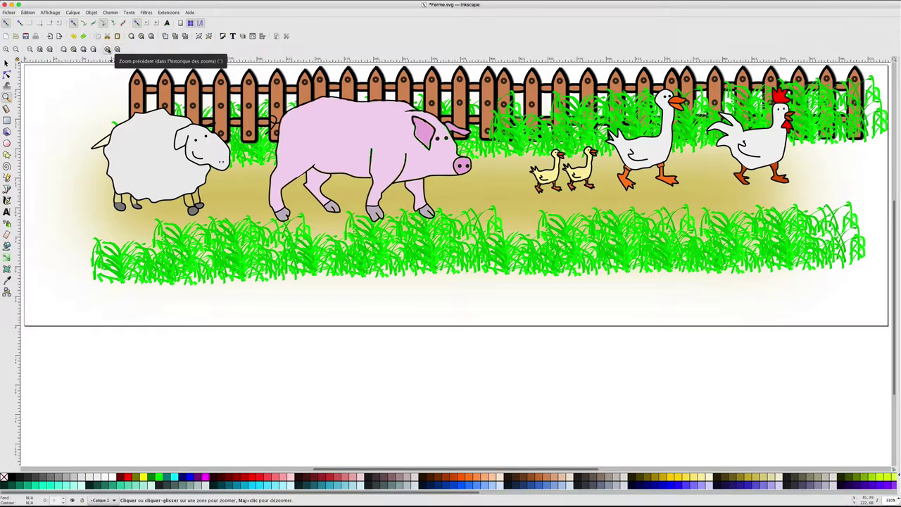
{"action": "left_click", "coordinate": [107, 49]}
{"action": "left_click", "coordinate": [117, 49]}
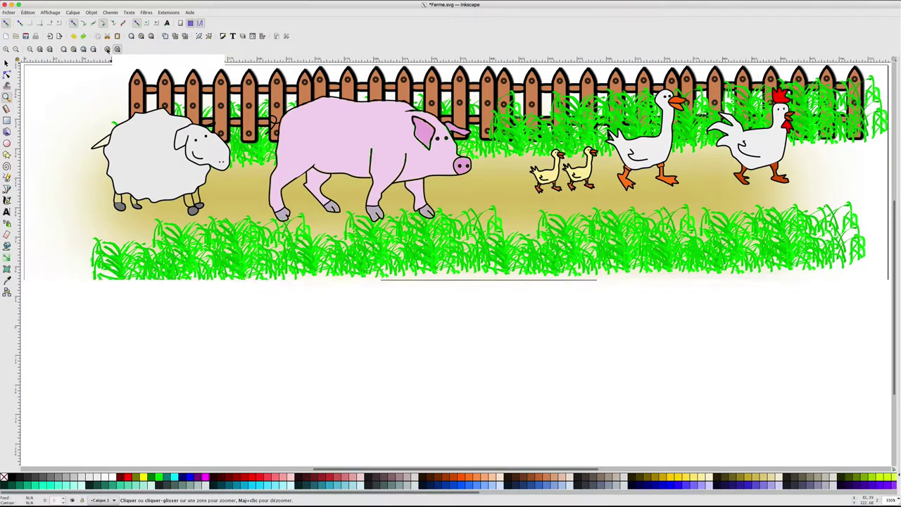
{"action": "left_click", "coordinate": [107, 49]}
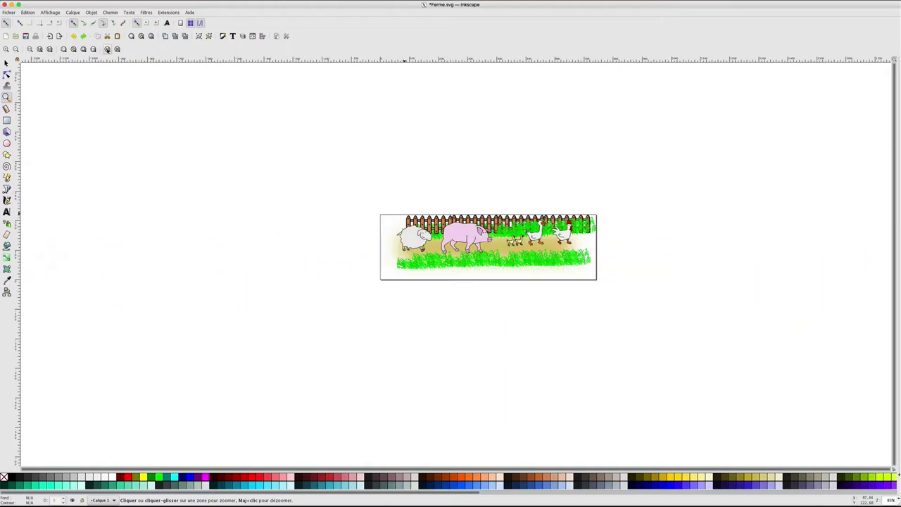
{"action": "left_click", "coordinate": [107, 50]}
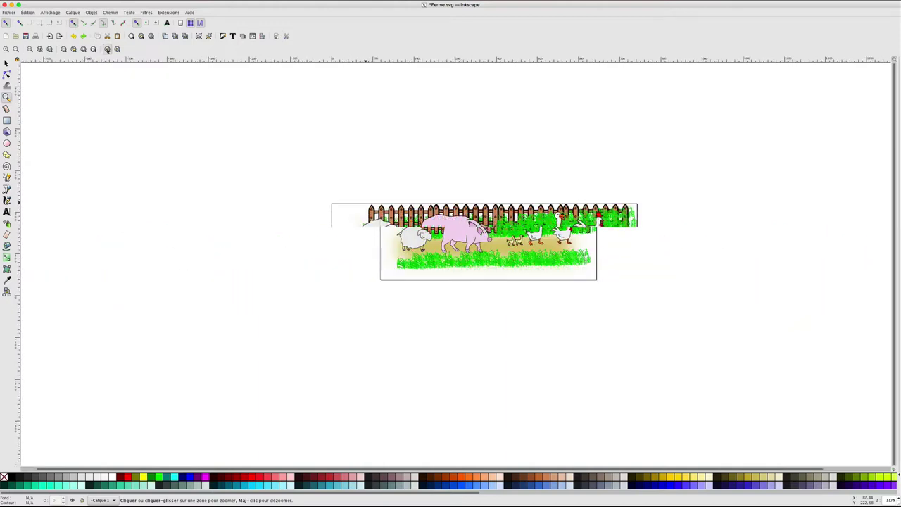
{"action": "left_click", "coordinate": [107, 50]}
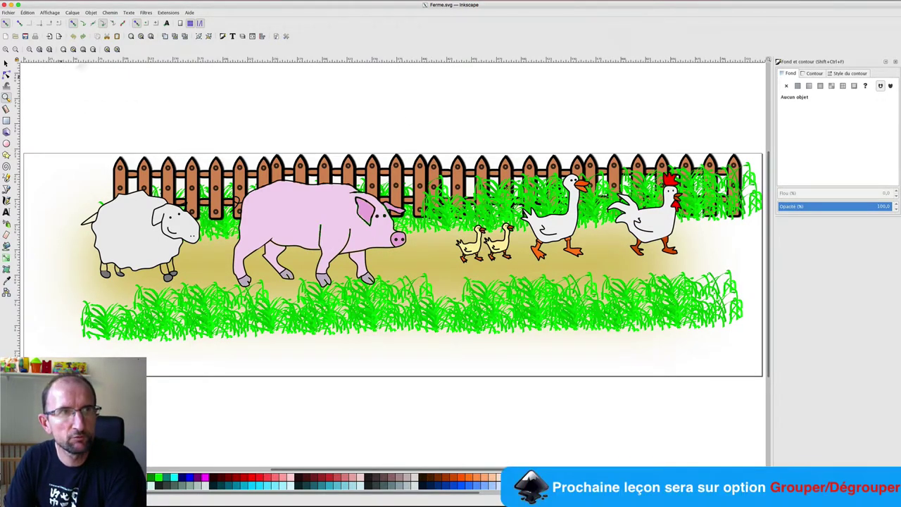
- Show the Objet menu with its Grouper and ungroup commands
{"action": "left_click", "coordinate": [91, 12]}
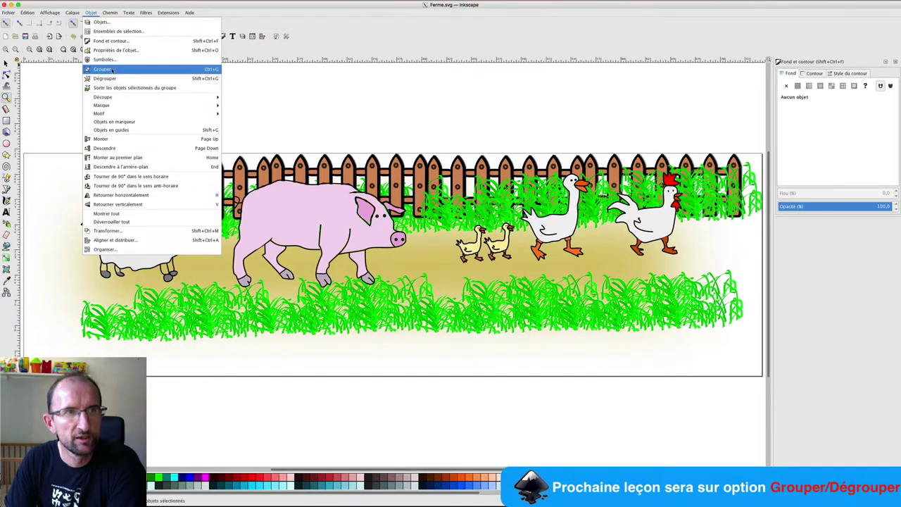